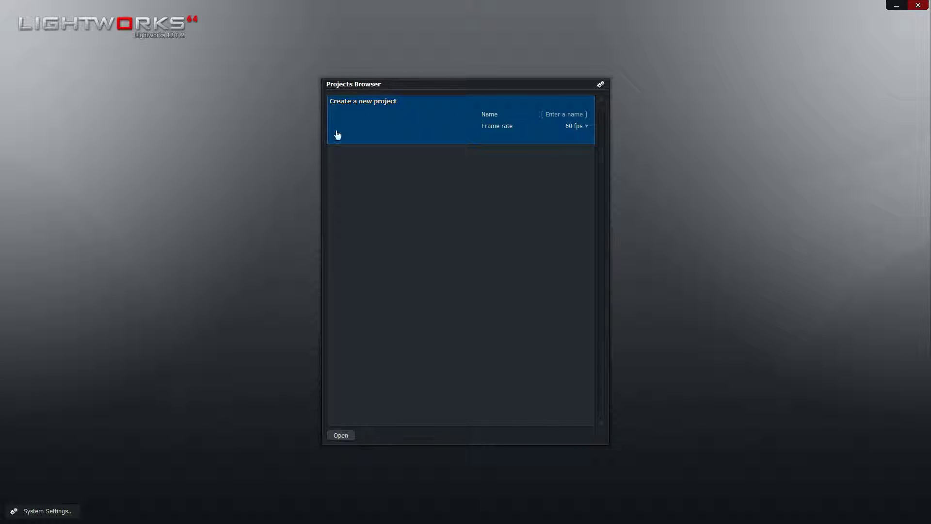
# - Create a 60 fps project named 'Adding Title'
pyautogui.click(576, 114)
pyautogui.write('Adding Title')
pyautogui.click(341, 435)
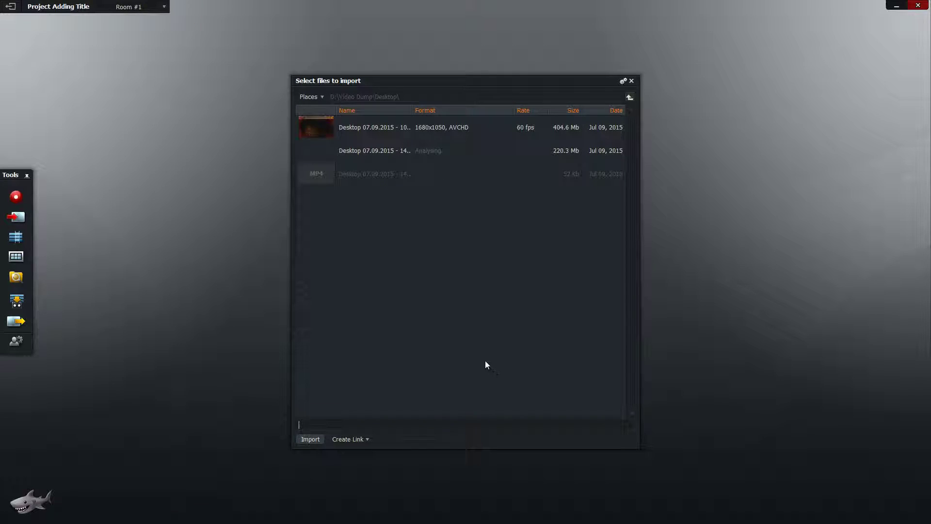
# - Reopen the import window and import the 1080p Minecraft recording
pyautogui.click(631, 81)
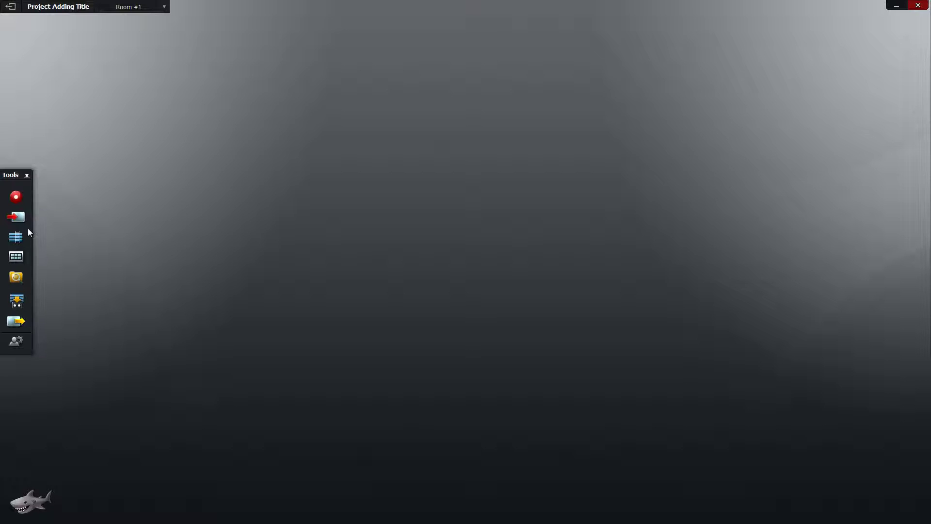
pyautogui.click(16, 217)
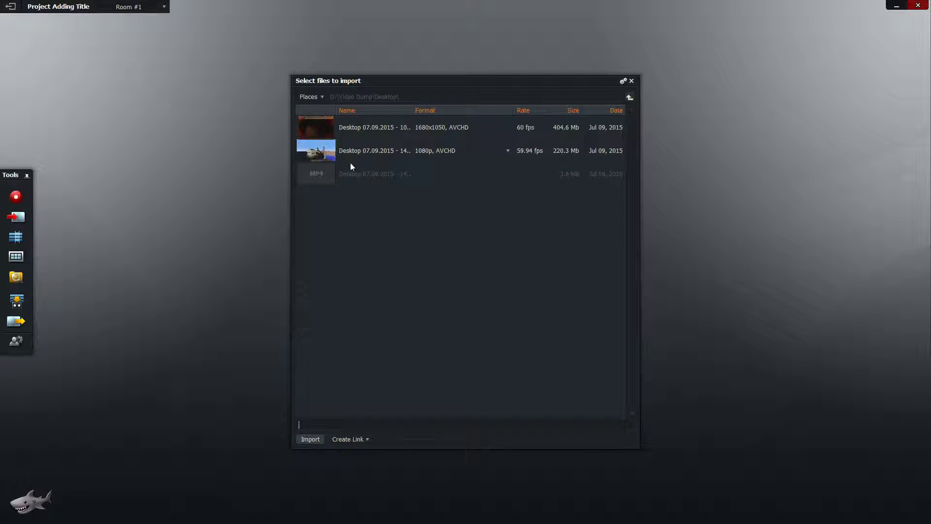
pyautogui.click(383, 152)
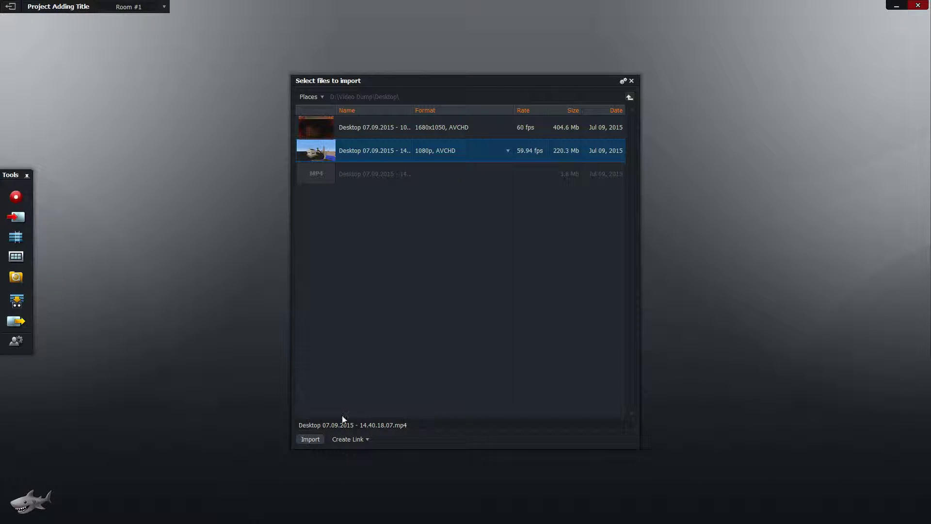
pyautogui.click(309, 439)
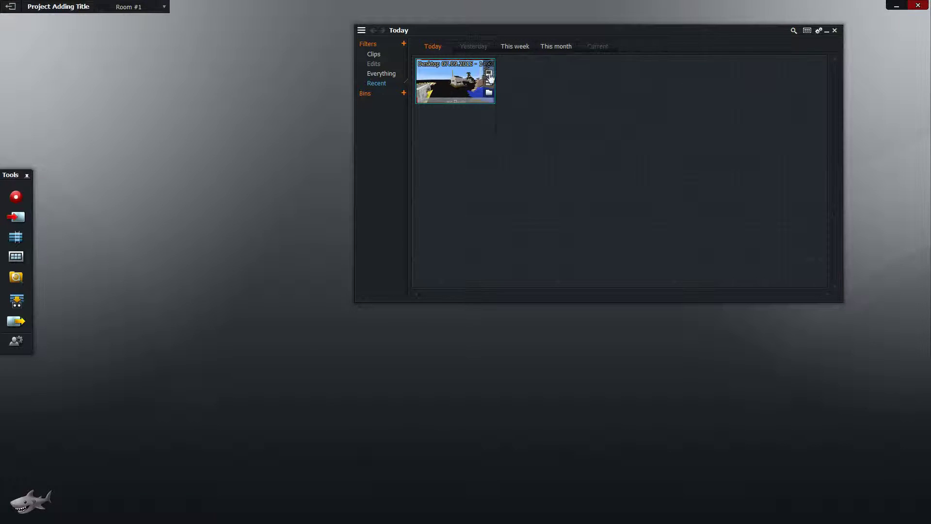
pyautogui.moveTo(456, 81)
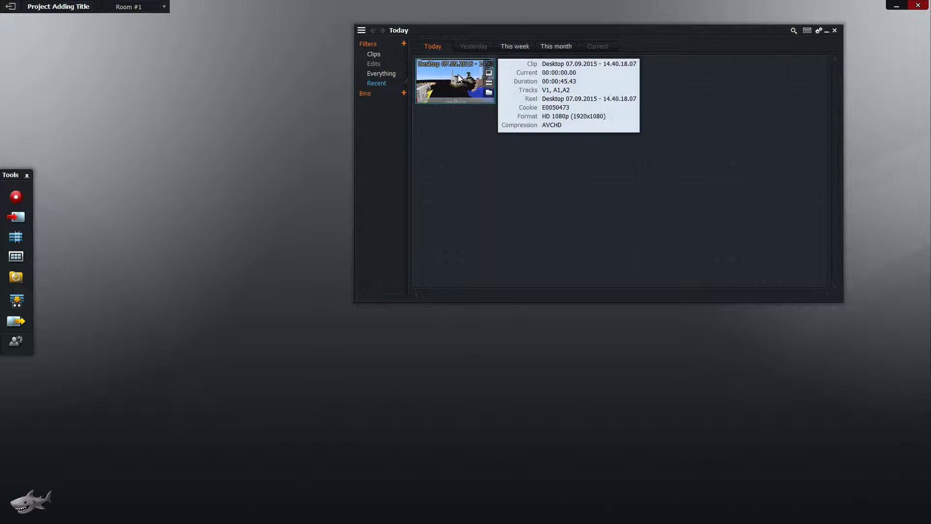
# - Open the imported Minecraft clip in its own viewer
pyautogui.doubleClick(458, 81)
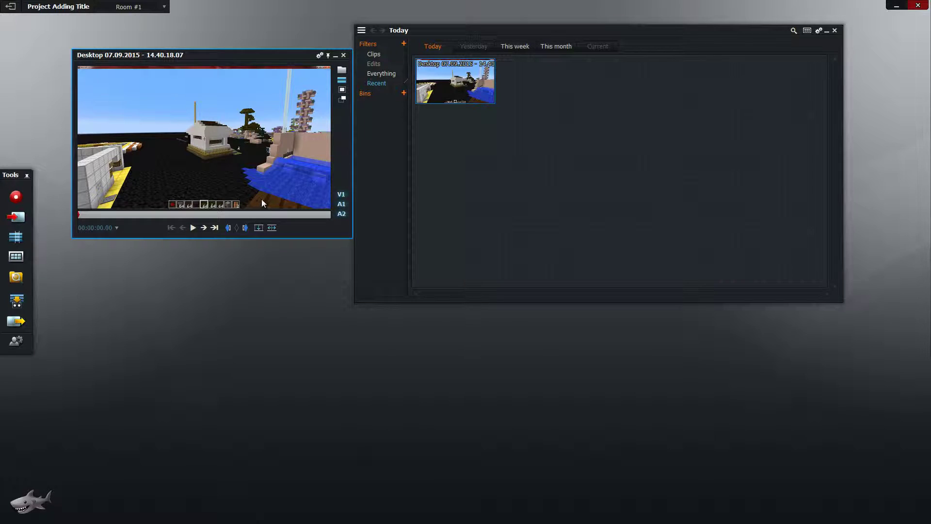
# - Make an edit from the clip, close the source viewer and Today bin, and nudge the windows up
pyautogui.click(258, 228)
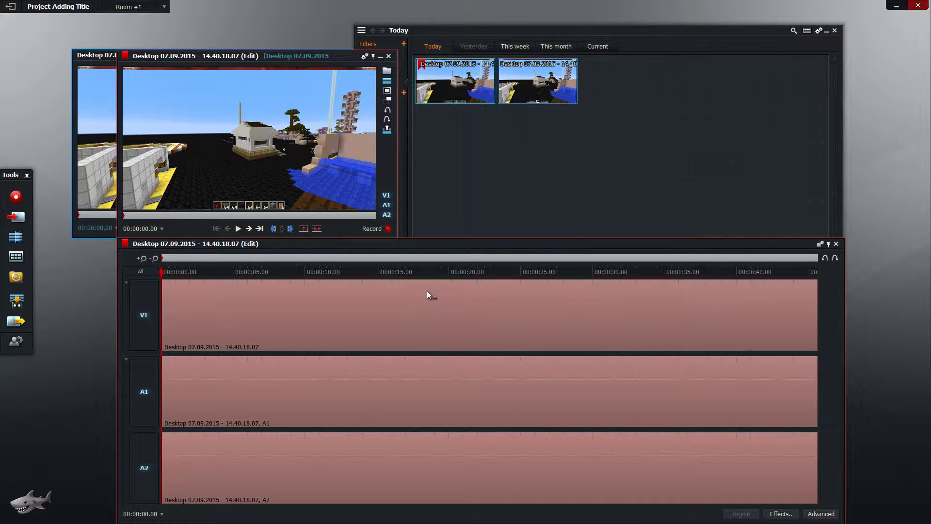
pyautogui.moveTo(97, 57); pyautogui.dragTo(605, 44)
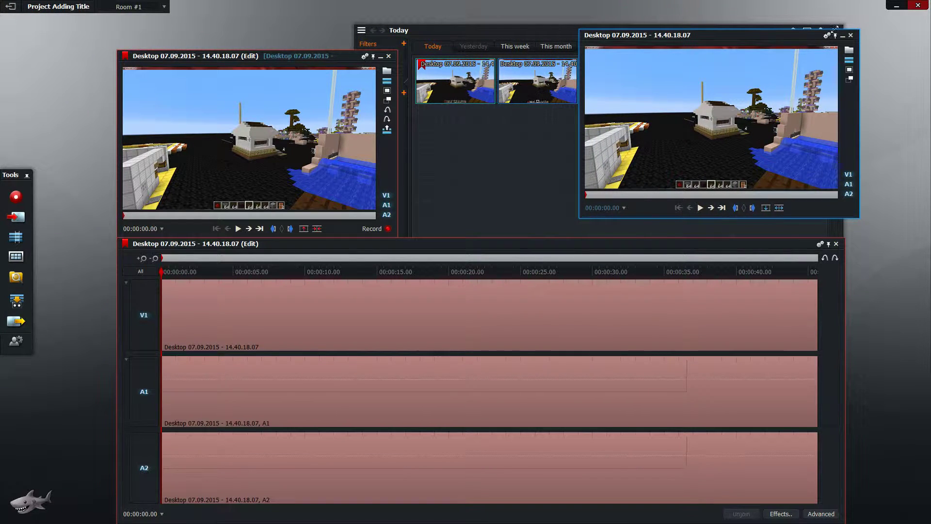
pyautogui.click(850, 35)
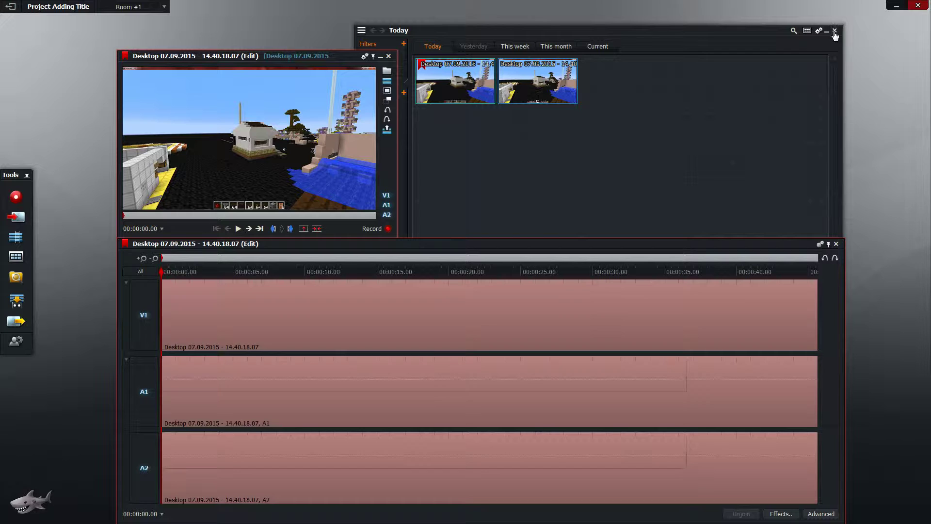
pyautogui.click(835, 30)
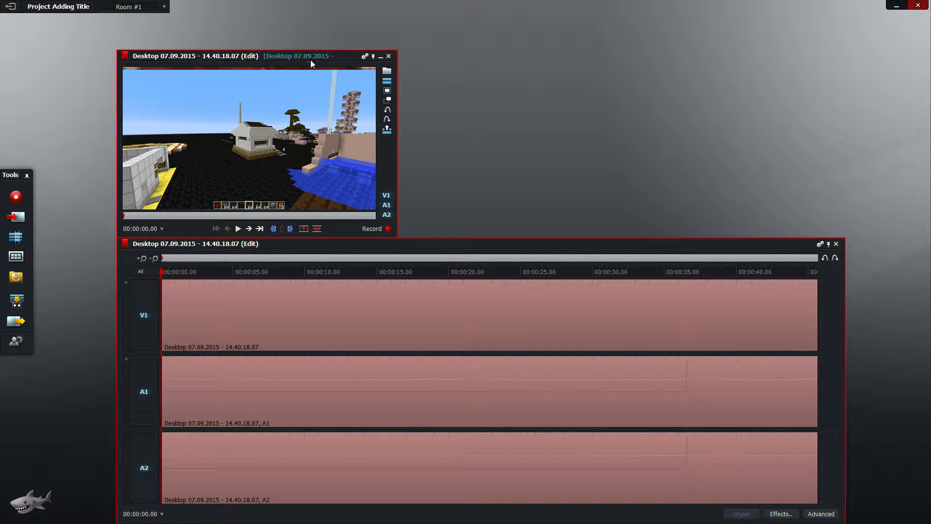
pyautogui.moveTo(311, 60); pyautogui.dragTo(314, 45)
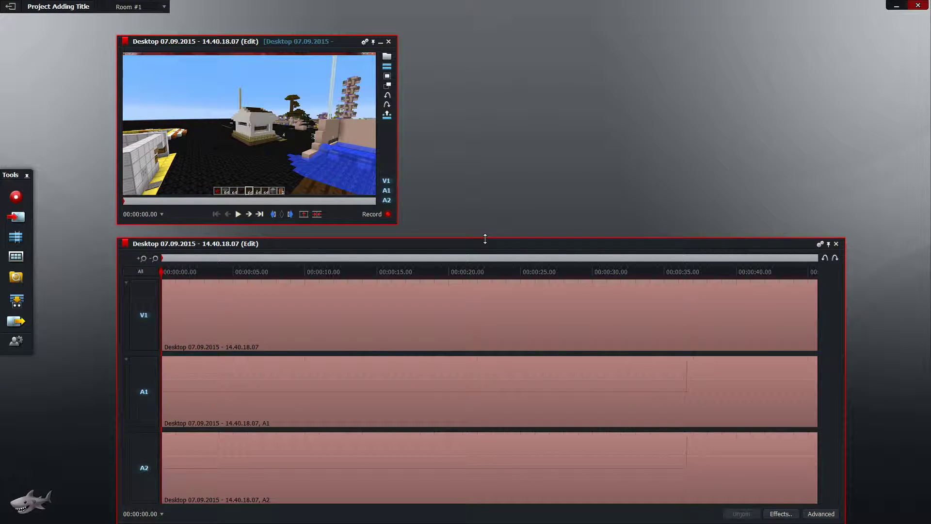
pyautogui.moveTo(488, 239); pyautogui.dragTo(485, 226)
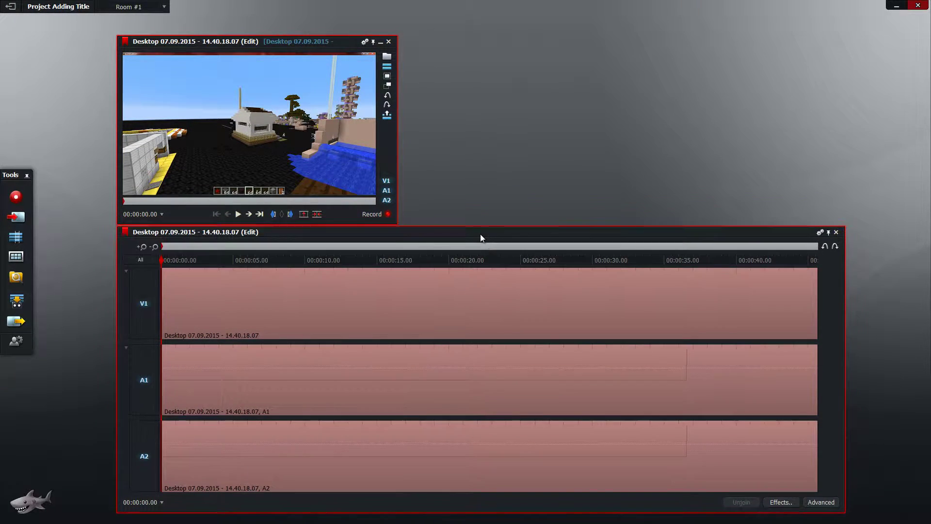
# - Play through the footage and park the playhead near 00:00:29.52
pyautogui.click(238, 214)
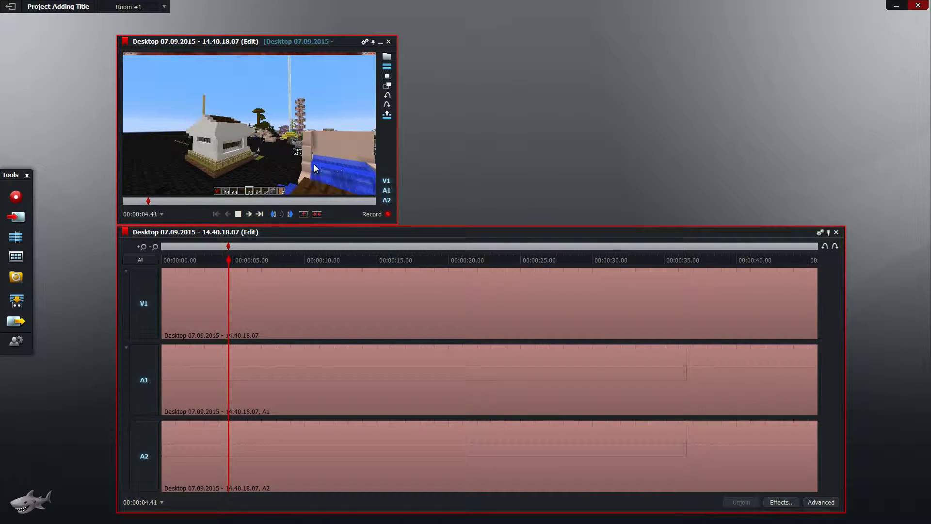
pyautogui.click(238, 214)
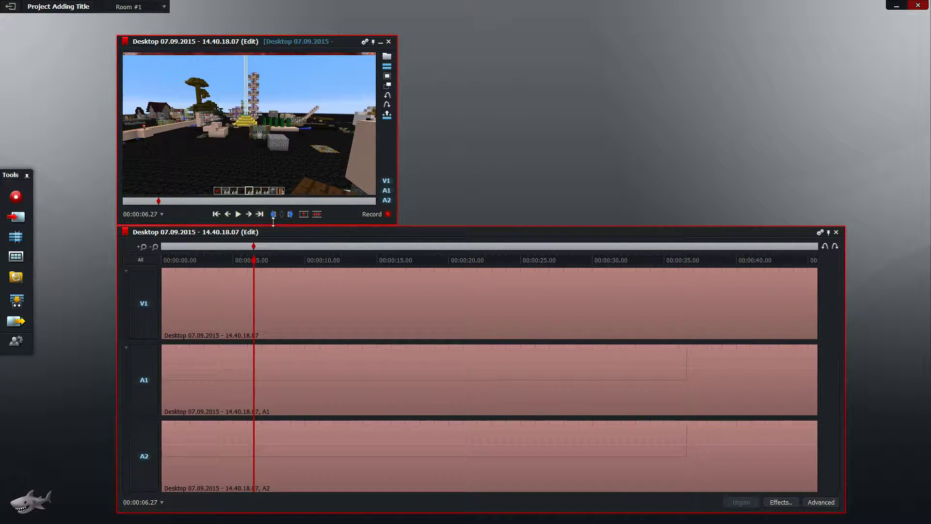
pyautogui.click(247, 199)
pyautogui.click(297, 200)
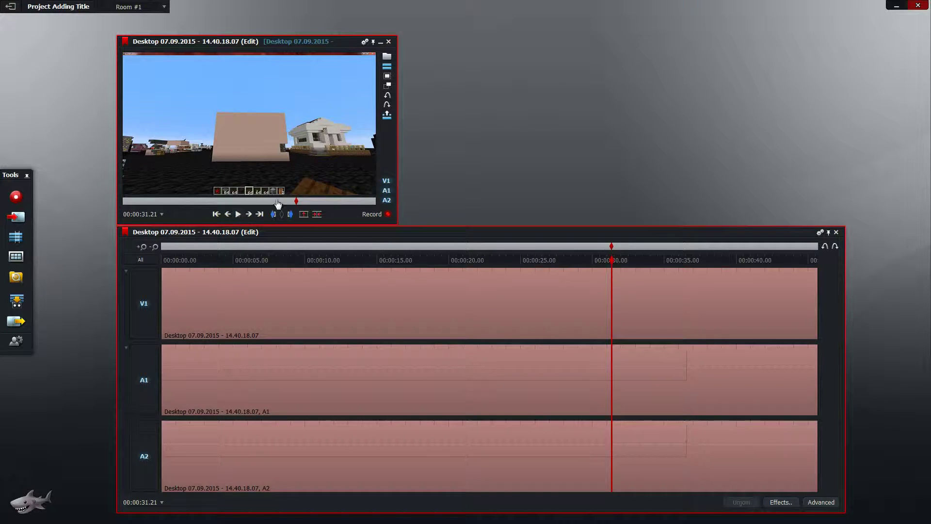
pyautogui.click(237, 214)
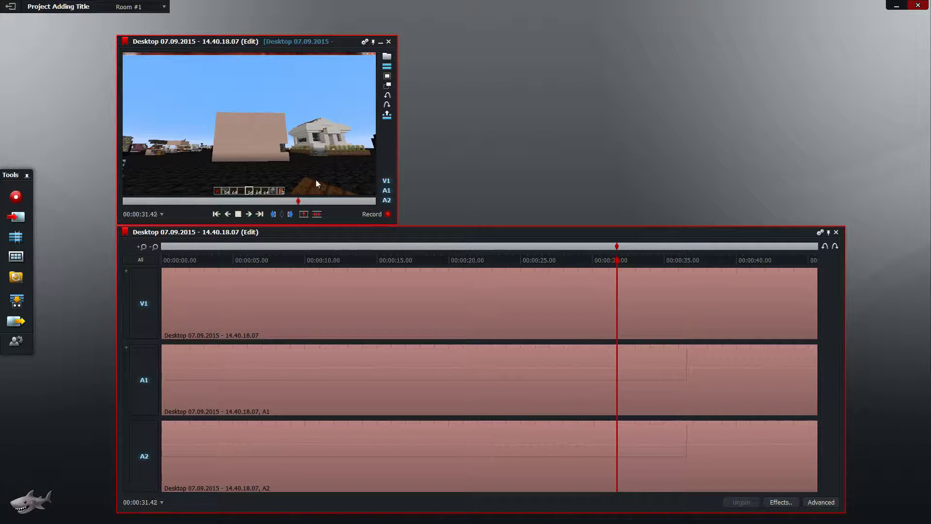
pyautogui.click(238, 213)
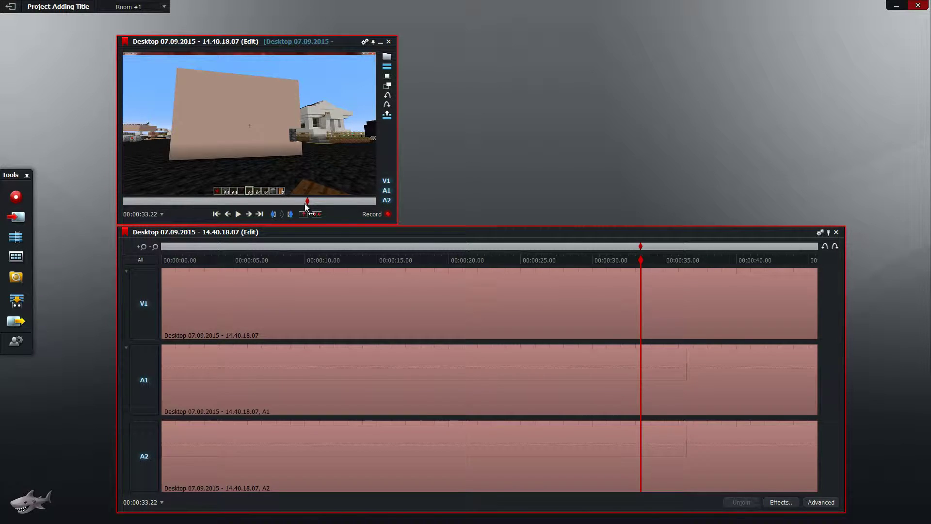
pyautogui.moveTo(307, 202); pyautogui.dragTo(290, 204)
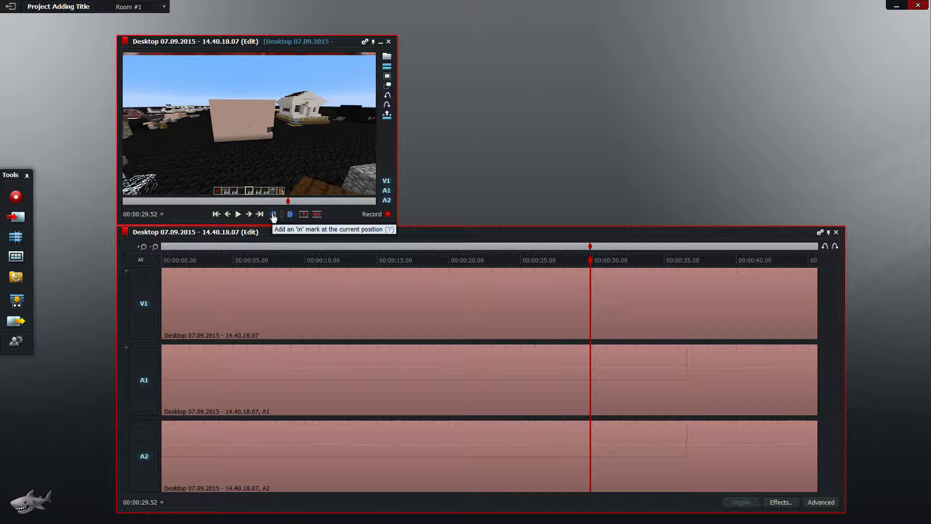
# - Mark an in point at 00:00:29.52 and an out point, parking near 33 seconds
pyautogui.click(274, 214)
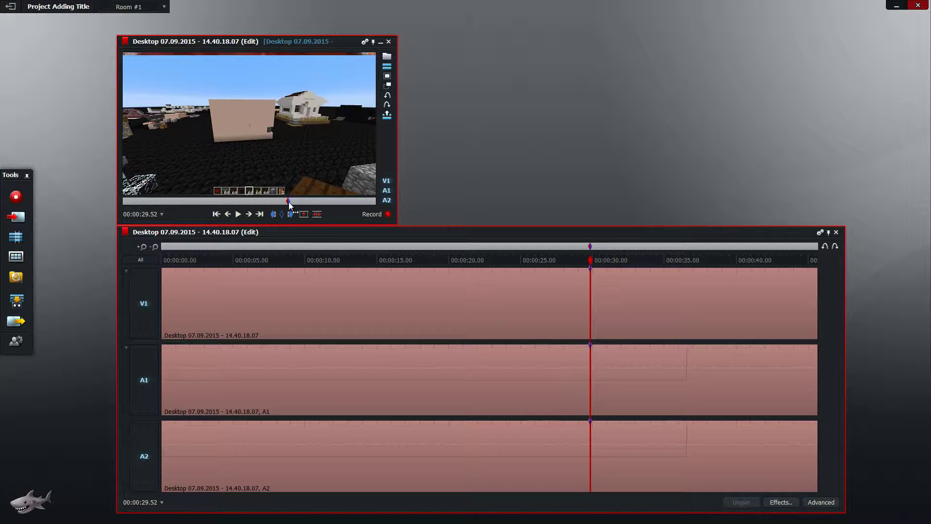
pyautogui.click(292, 215)
pyautogui.moveTo(289, 201); pyautogui.dragTo(307, 202)
pyautogui.click(292, 214)
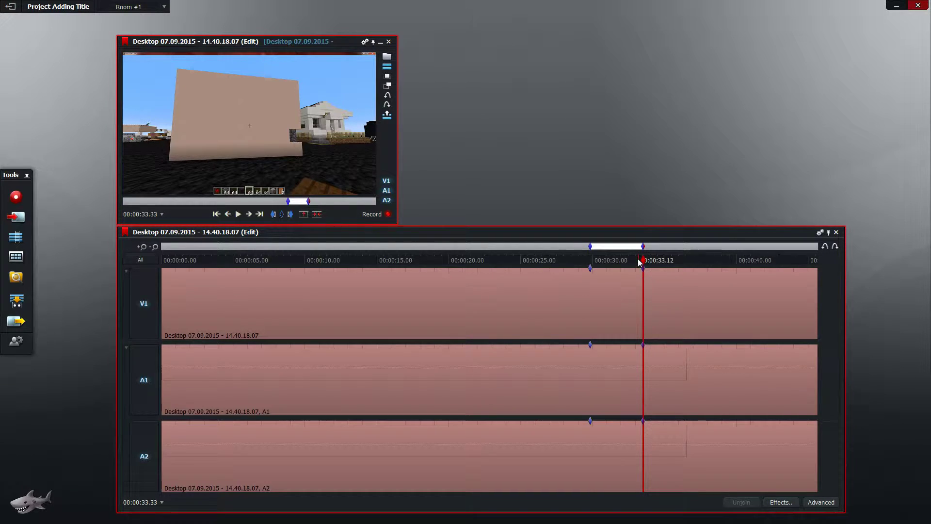
# - Apply the Titles effect to the marked section
pyautogui.click(784, 504)
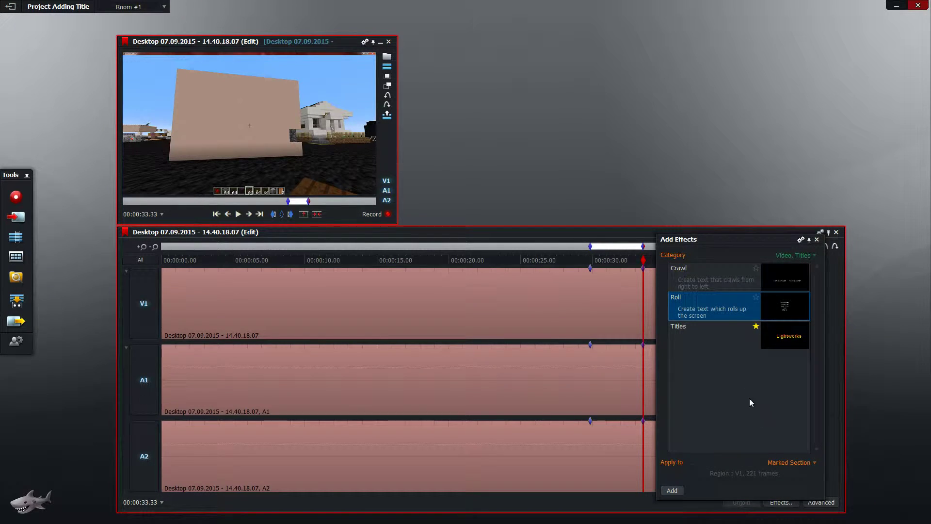
pyautogui.click(715, 342)
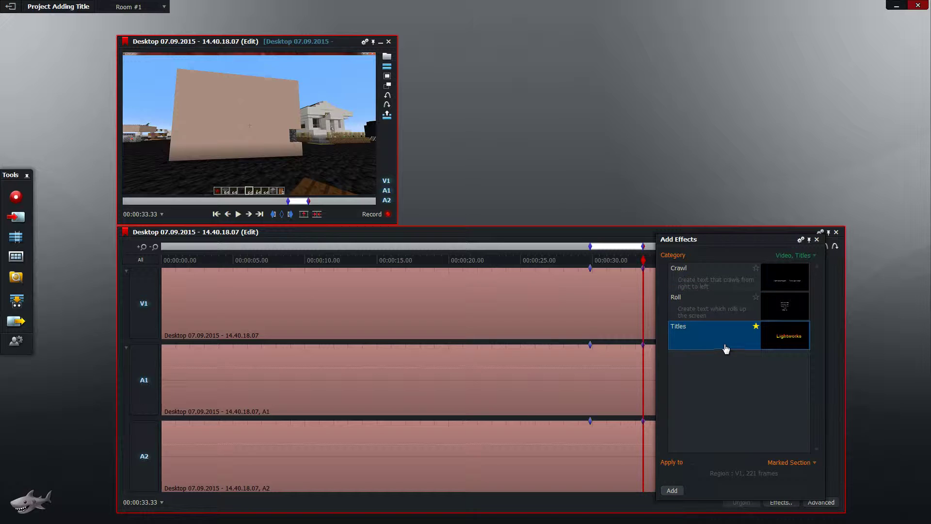
pyautogui.doubleClick(735, 338)
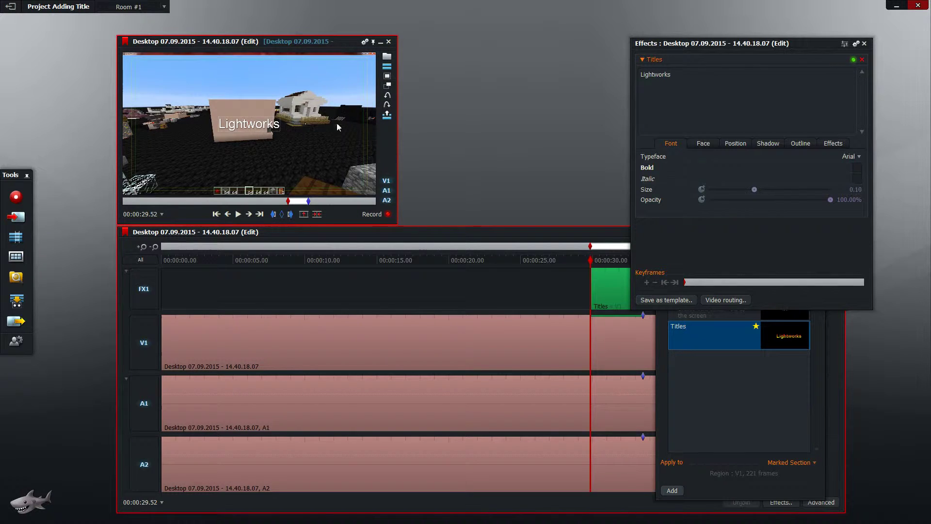
# - Replace the default 'Lightworks' title text with 'Adding Titles' and move the settings panel aside
pyautogui.moveTo(708, 75); pyautogui.dragTo(627, 71)
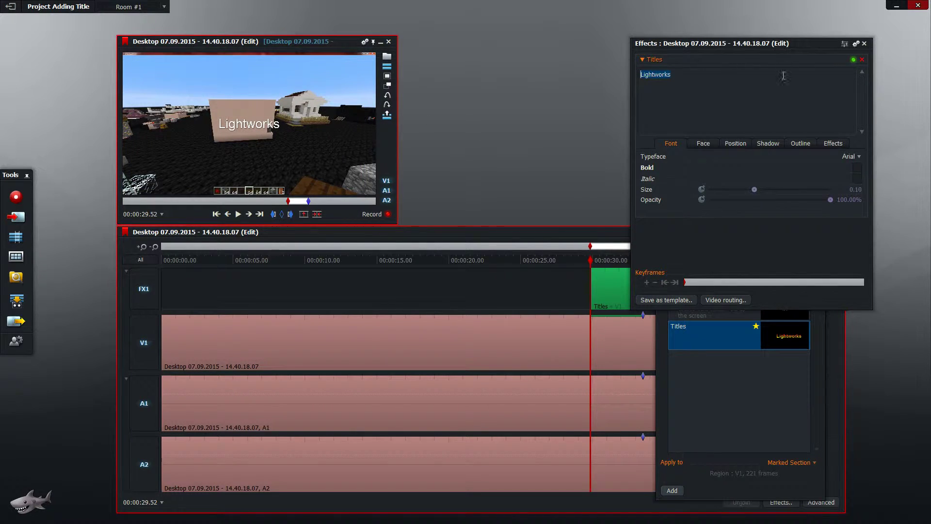
pyautogui.write('Addi')
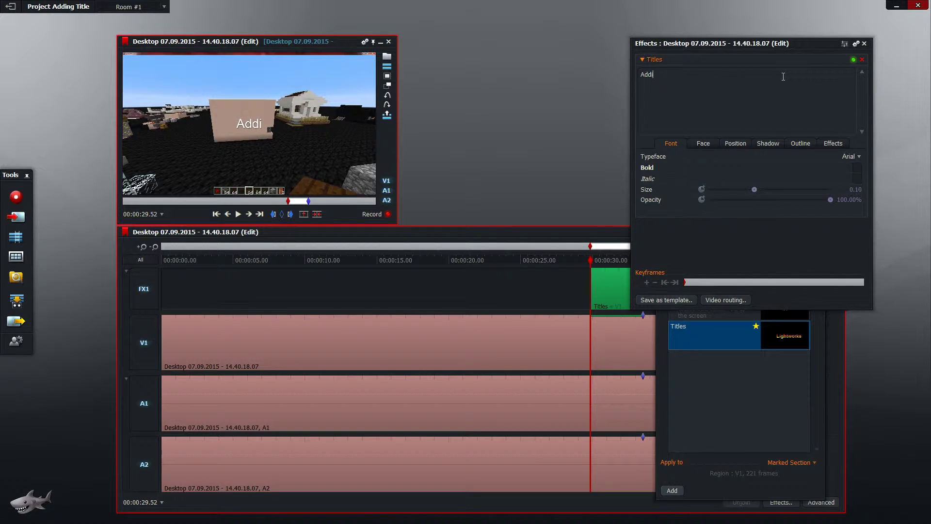
pyautogui.write('ng Titles')
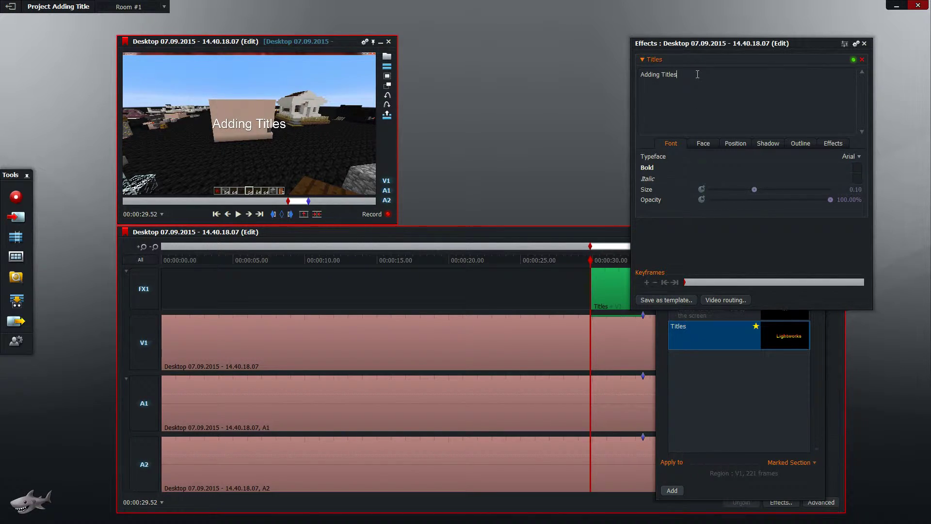
pyautogui.moveTo(766, 45); pyautogui.dragTo(794, 44)
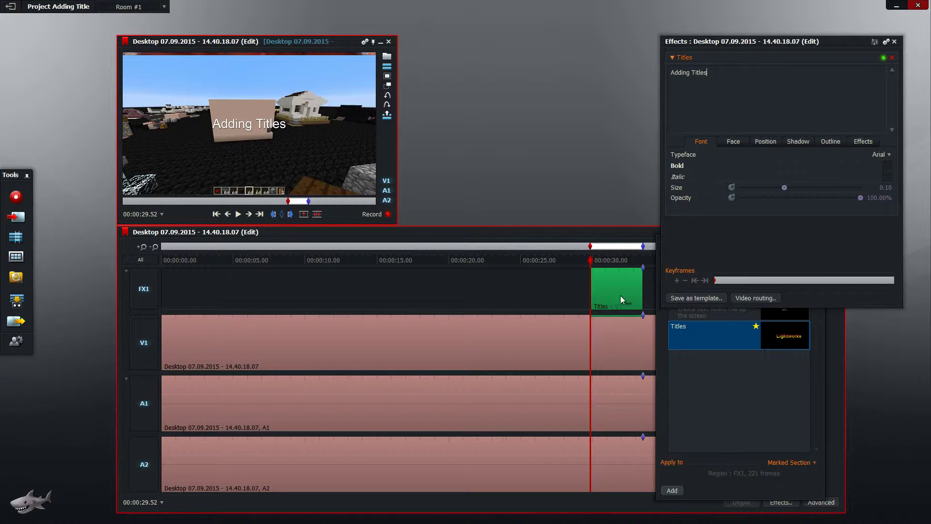
# - Play the edit from about 25 to 36 seconds to preview the 'Adding Titles' title
pyautogui.click(529, 247)
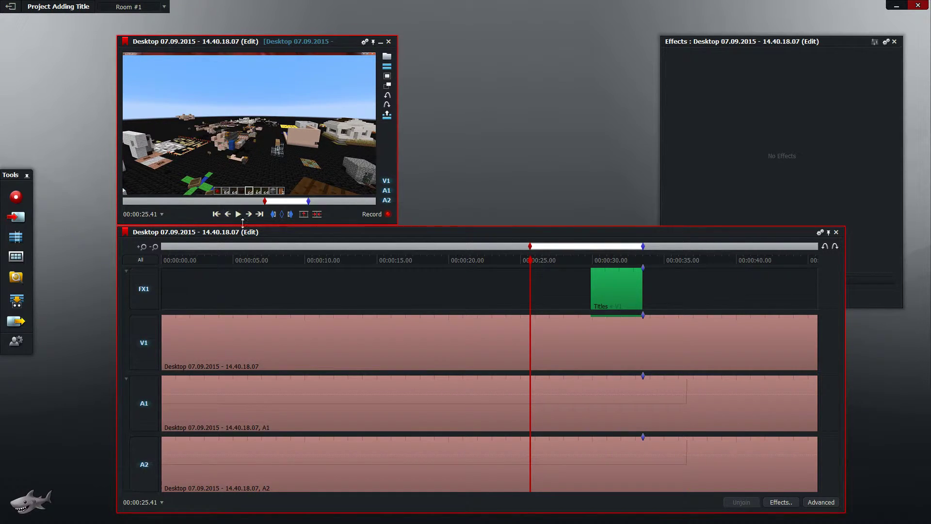
pyautogui.click(238, 214)
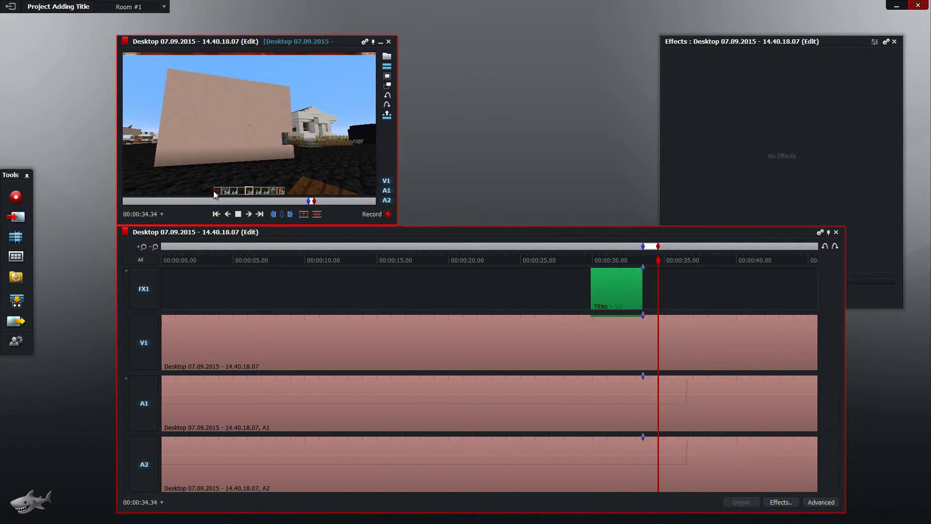
pyautogui.click(238, 214)
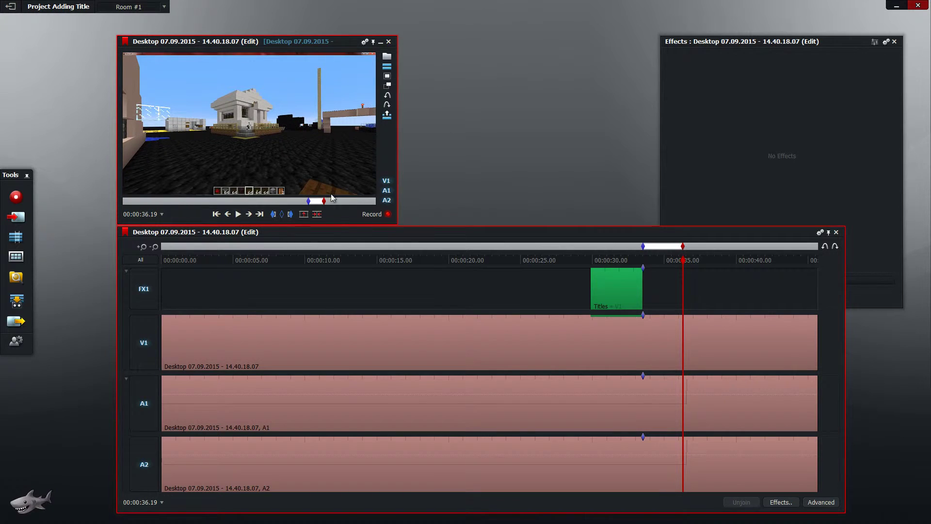
pyautogui.click(769, 100)
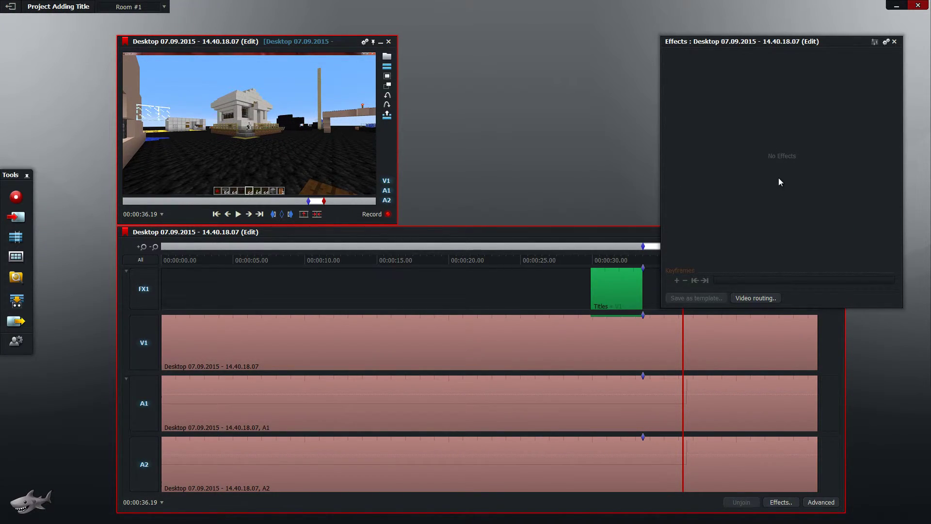
# - Open the Titles clip's effect settings from its right-click menu on FX1
pyautogui.rightClick(607, 282)
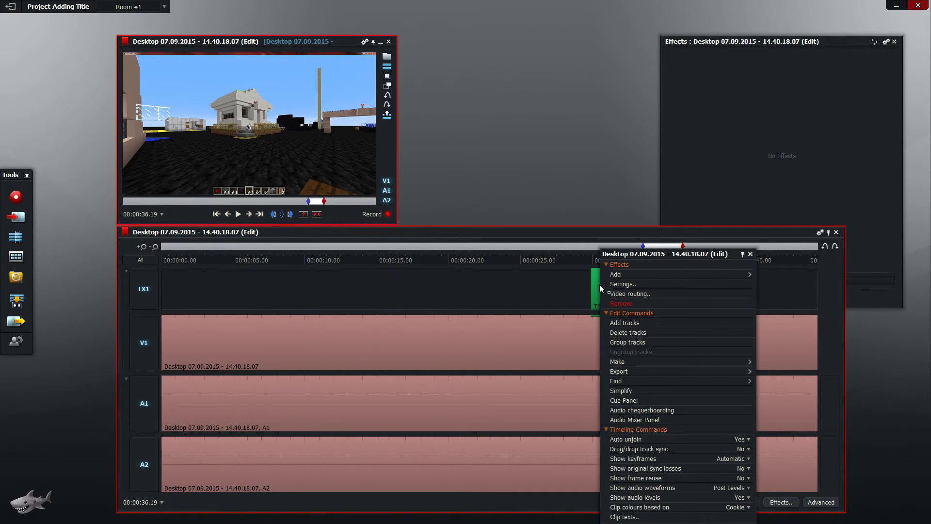
pyautogui.rightClick(596, 281)
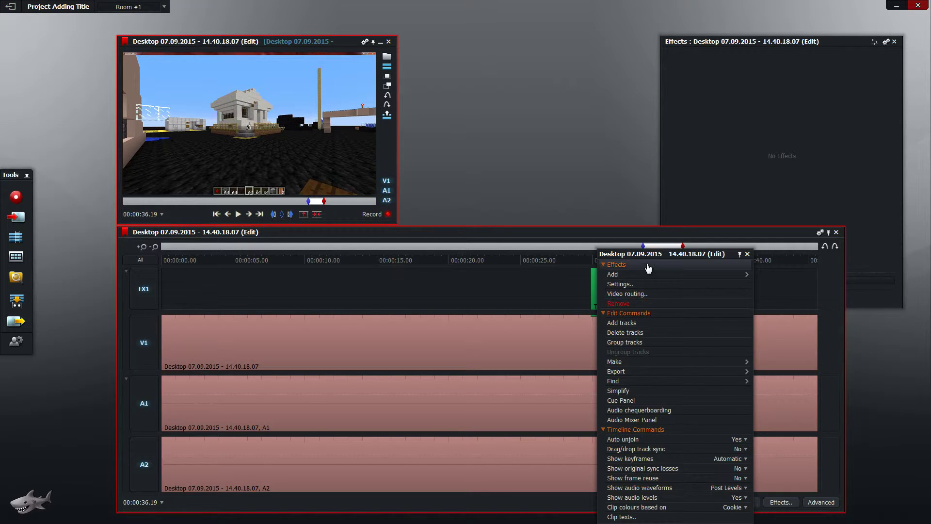
pyautogui.click(636, 287)
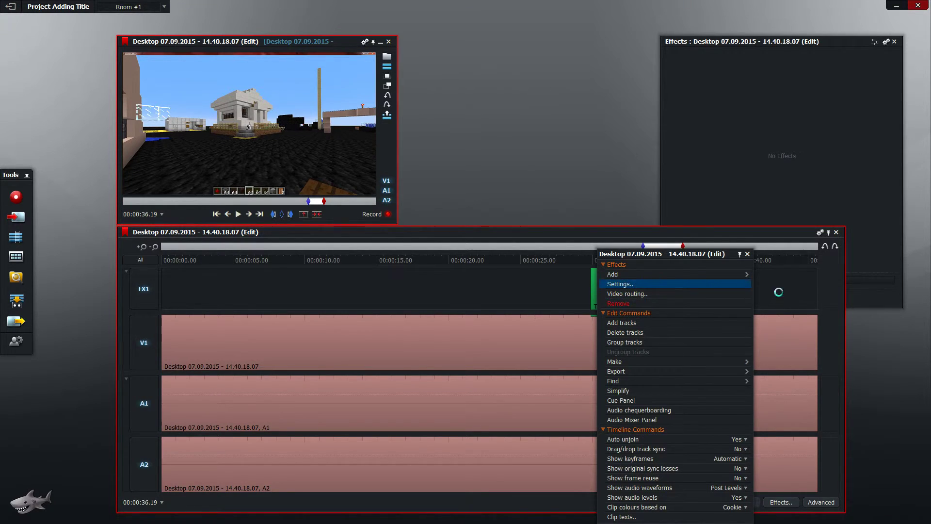
# - Review the title's setting sections and set the shadow X offset to 53.6%
pyautogui.click(734, 141)
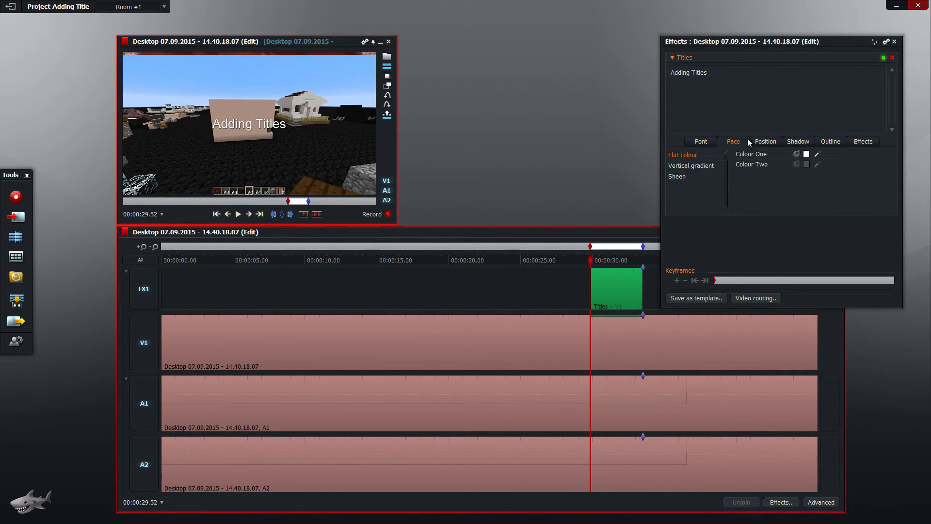
pyautogui.click(765, 142)
pyautogui.click(798, 142)
pyautogui.click(831, 141)
pyautogui.click(862, 141)
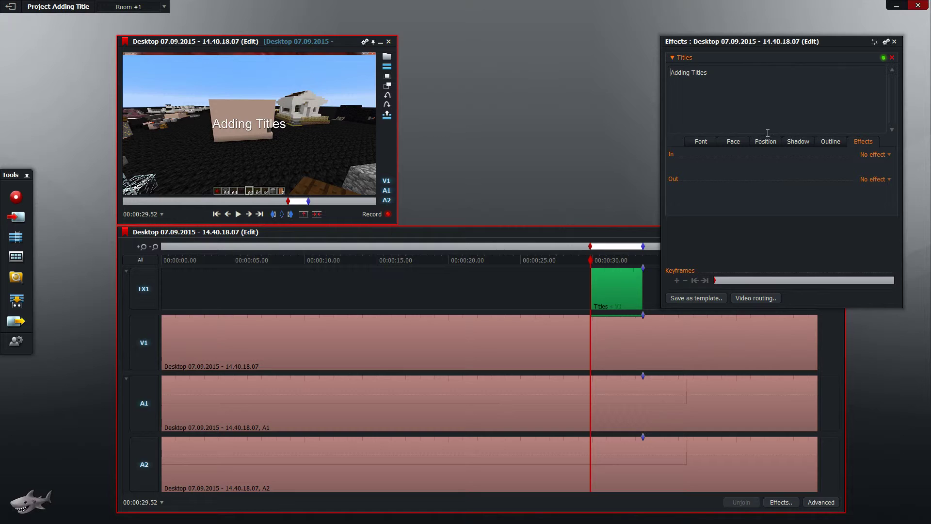
pyautogui.click(799, 142)
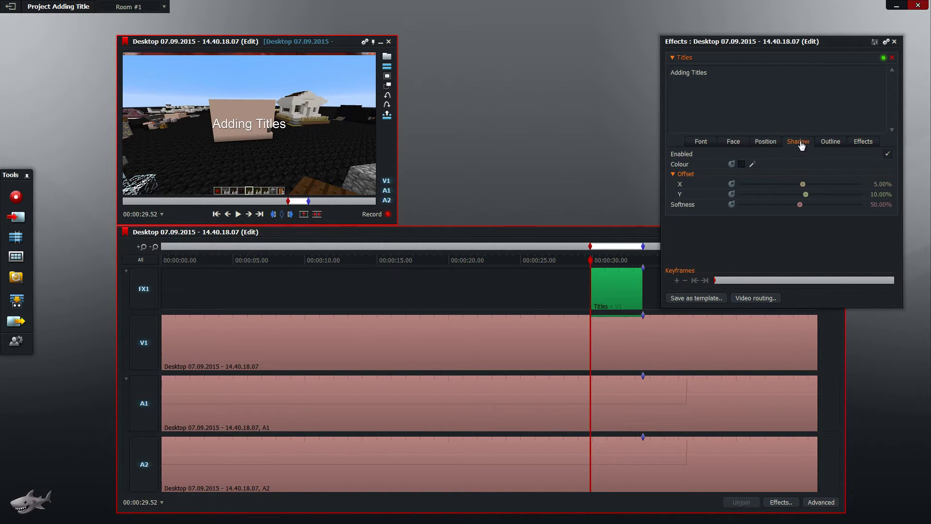
pyautogui.moveTo(803, 184); pyautogui.dragTo(832, 184)
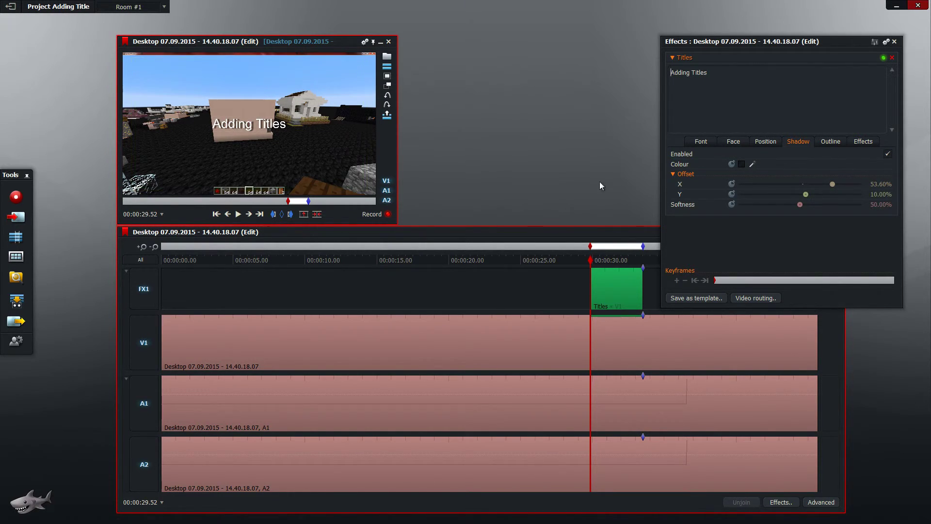
# - Move the title to X position 83.6% and close the settings window
pyautogui.click(765, 141)
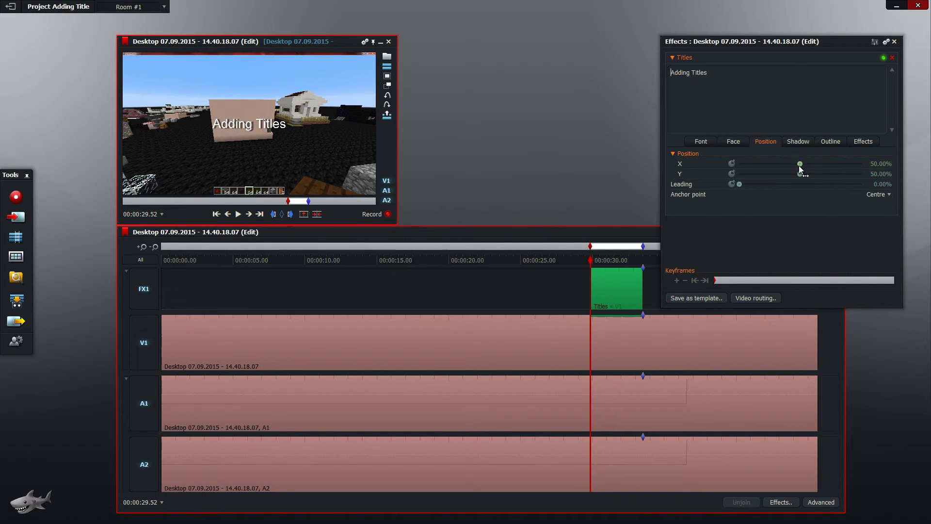
pyautogui.moveTo(802, 164)
pyautogui.mouseDown()
pyautogui.moveTo(815, 163)
pyautogui.moveTo(778, 163)
pyautogui.moveTo(841, 163)
pyautogui.mouseUp()
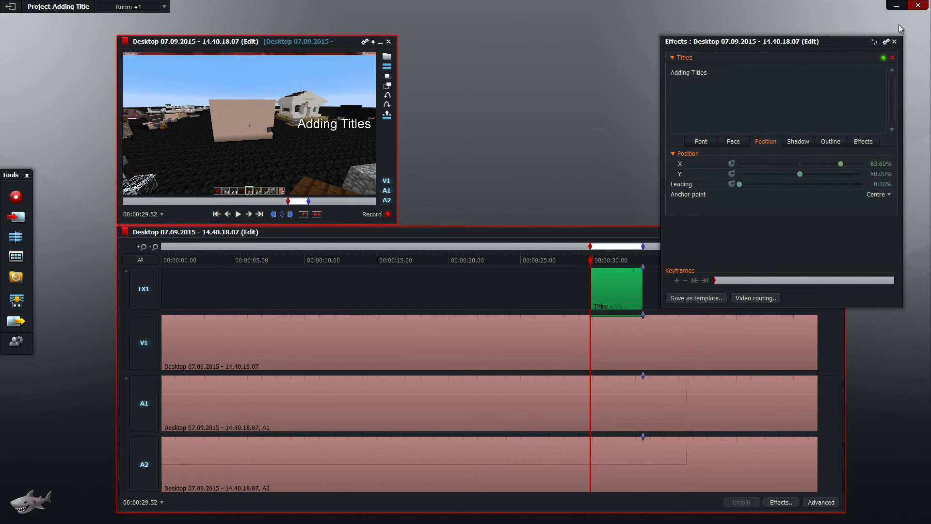
pyautogui.click(894, 41)
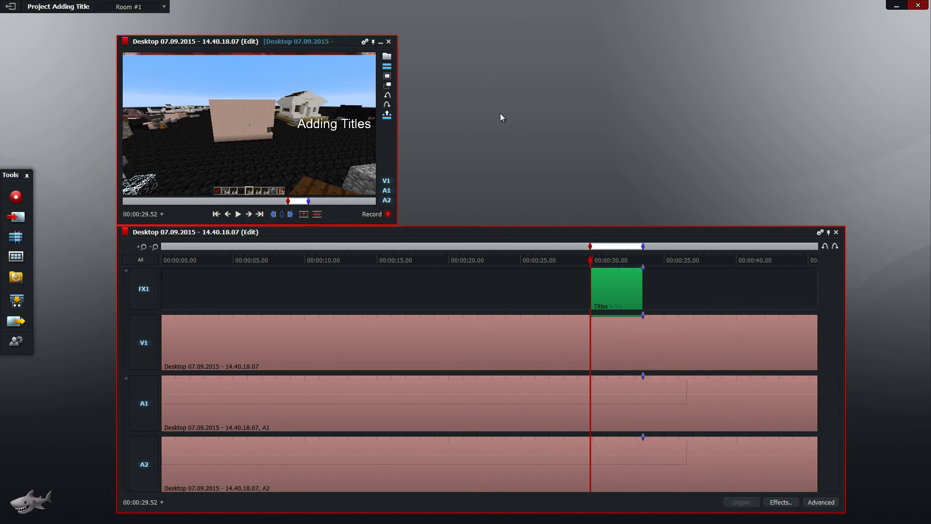